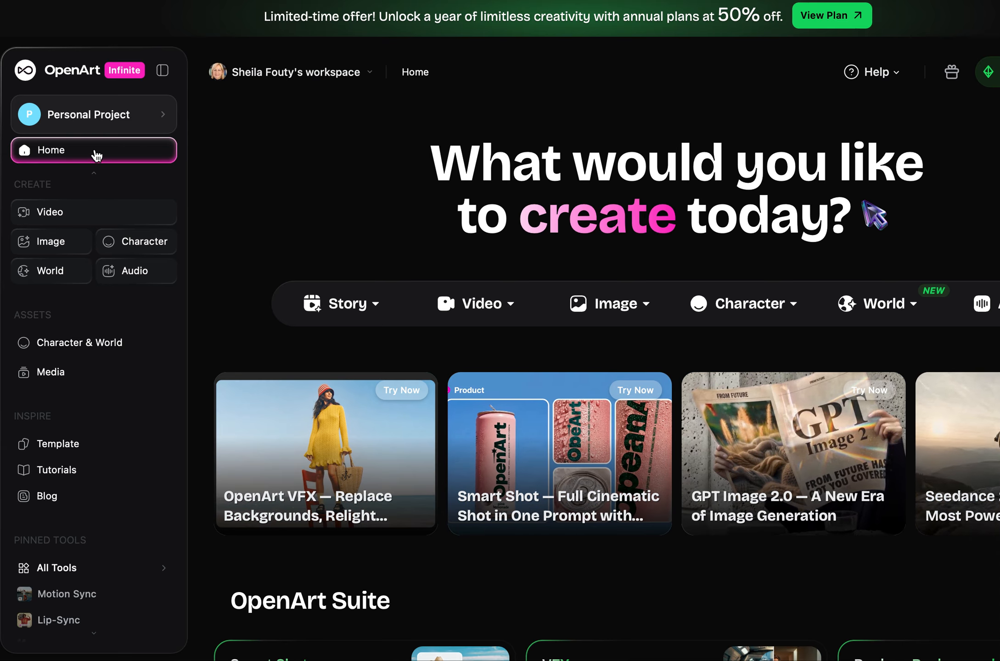
Start a Frame to Video project and upload the Front Cover image from the Desktop as the start frame
mouse_move(488, 316)
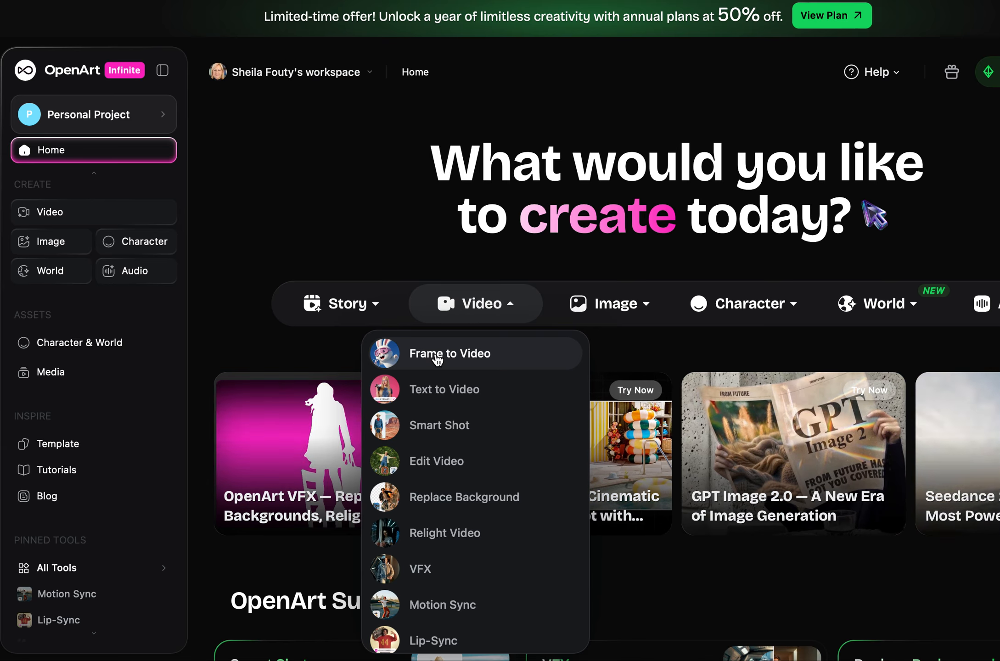
left_click(437, 357)
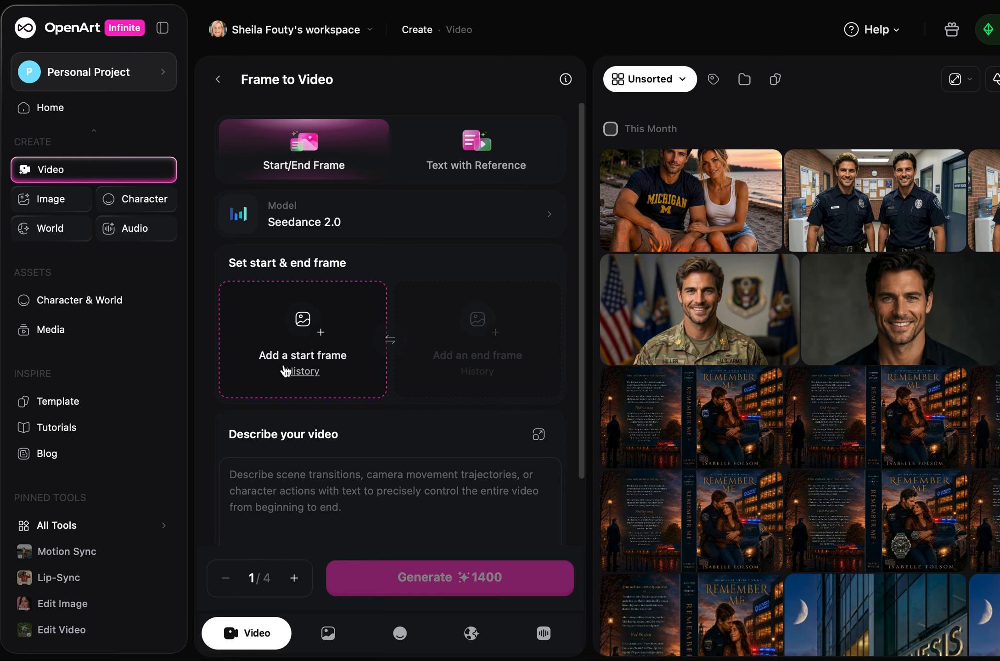
left_click(322, 358)
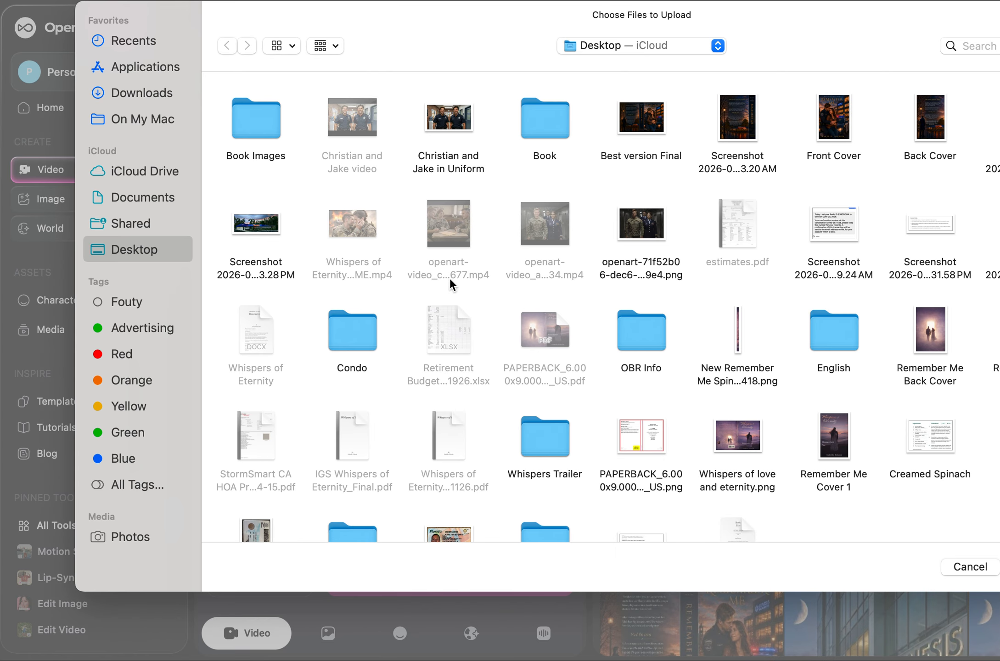
left_click(257, 137)
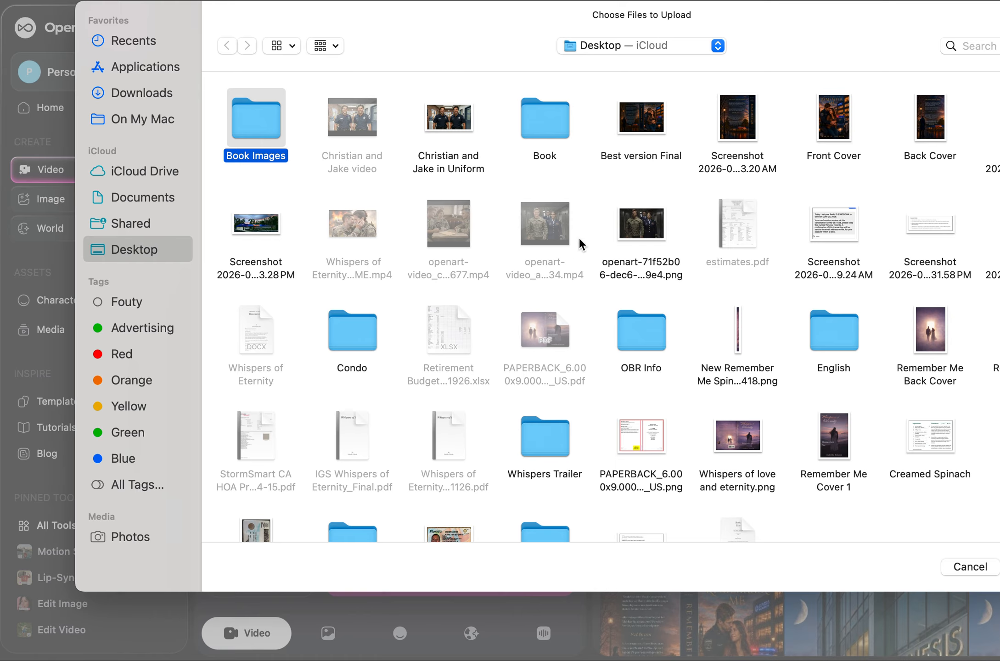
left_click(838, 124)
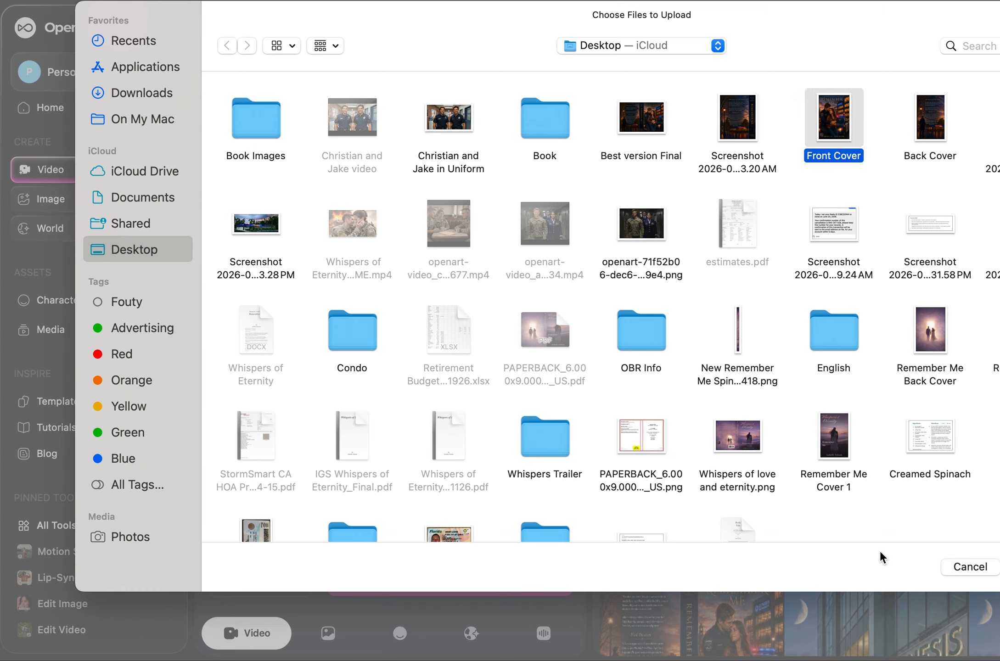
key("Return")
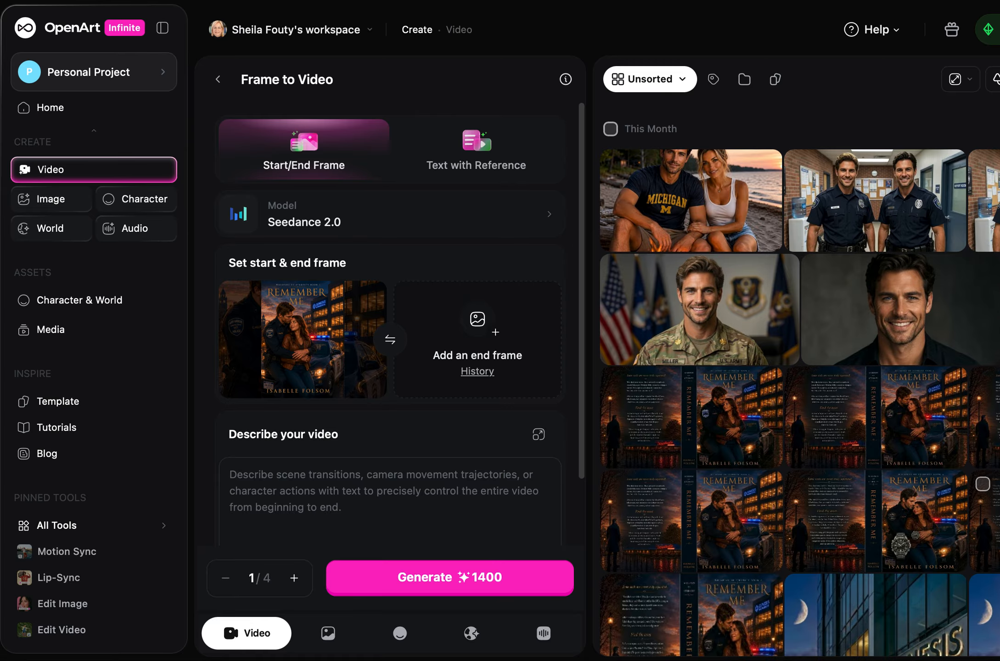
Browse the available video models and choose Seedance 2.0
mouse_move(323, 328)
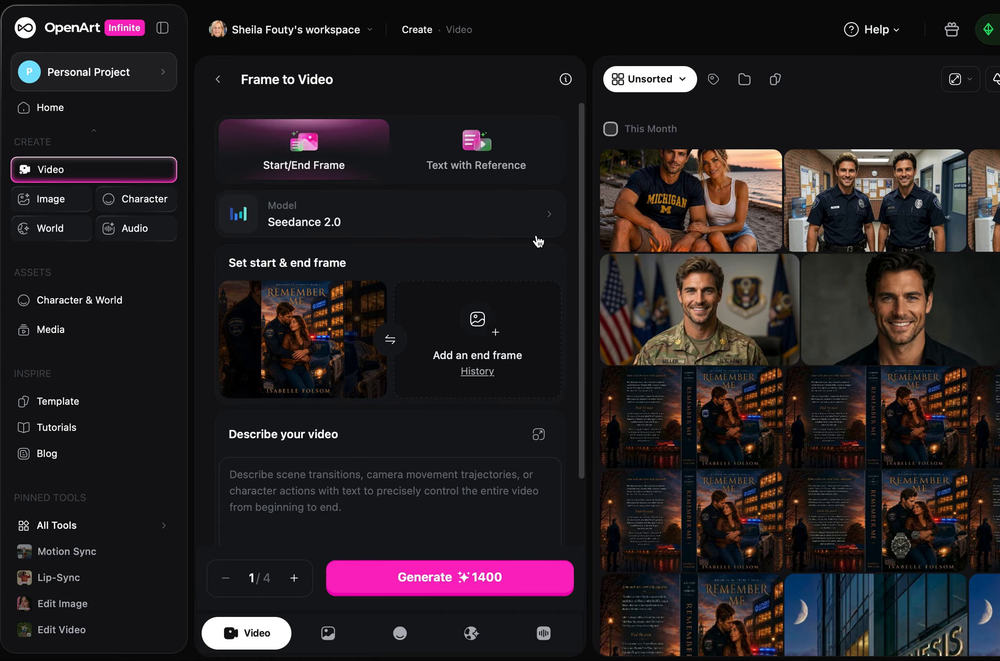
left_click(551, 220)
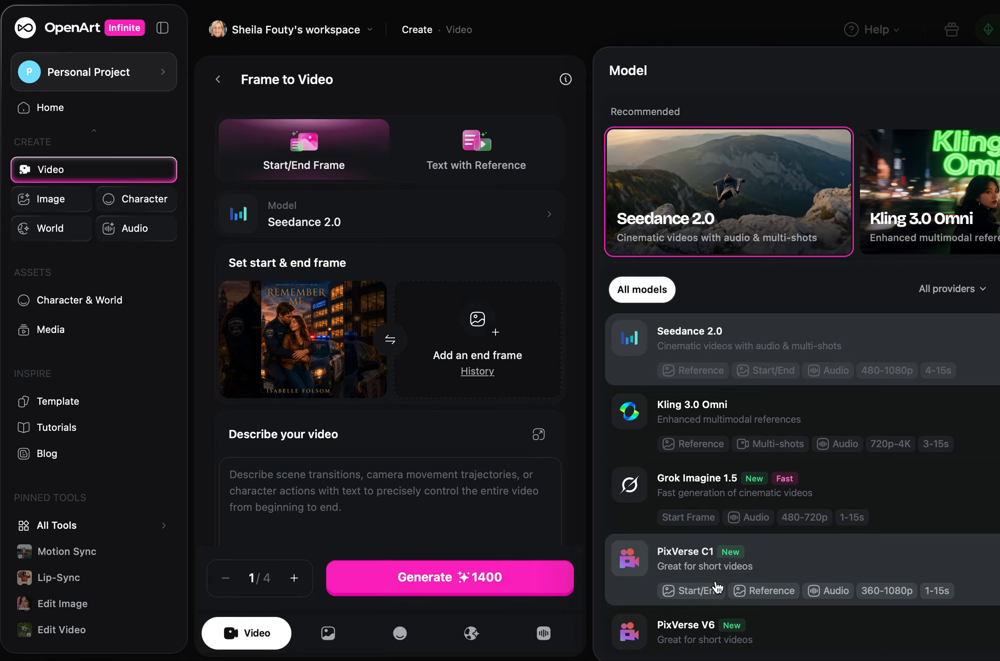
scroll(718, 588, "down", 1)
scroll(718, 588, "down", 3)
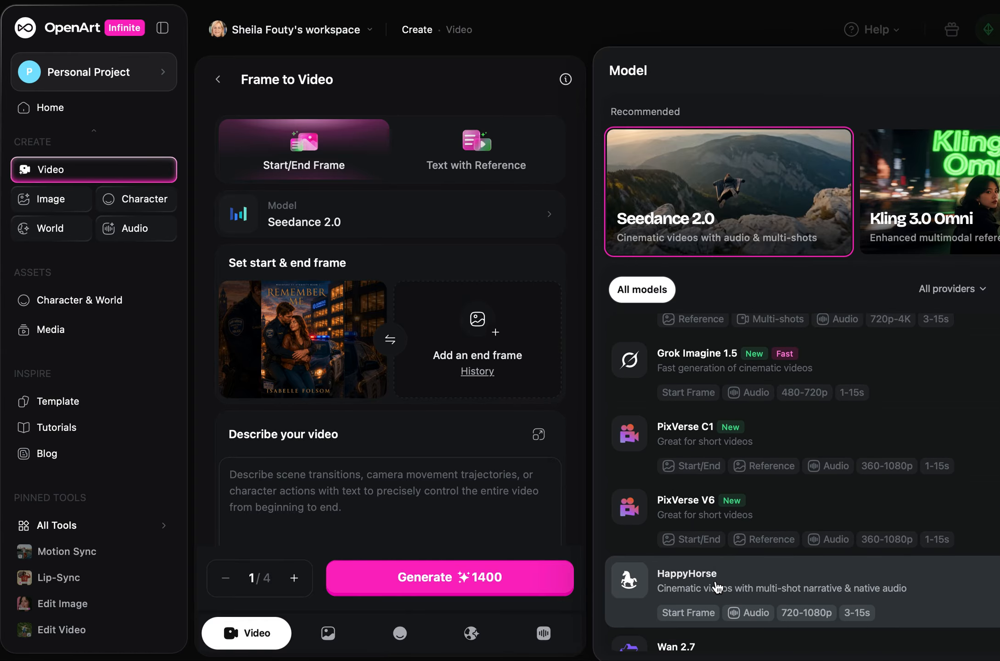
scroll(718, 587, "up", 4)
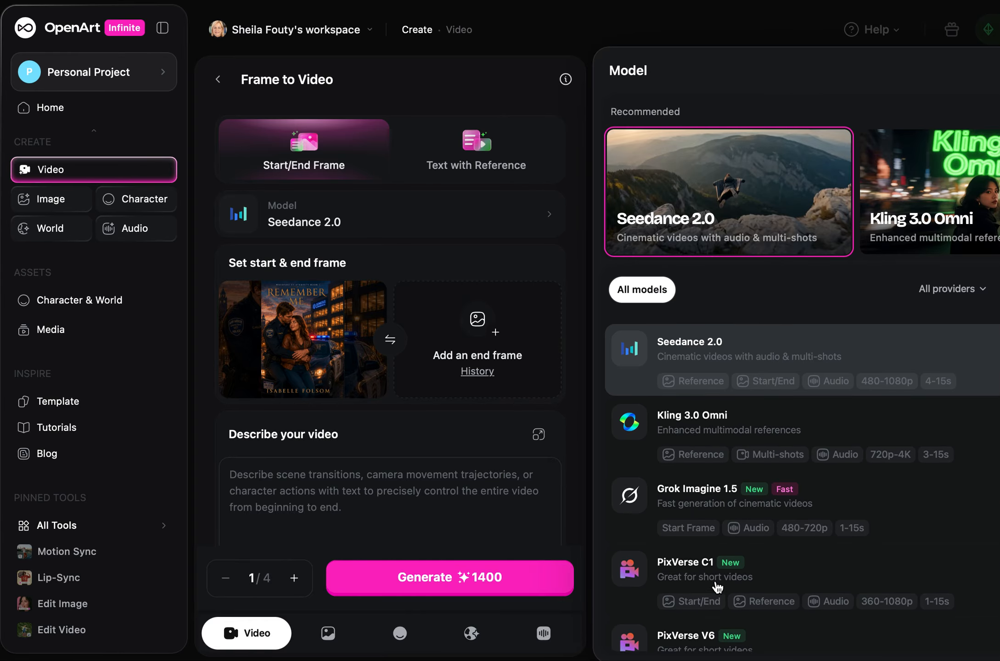
left_click(686, 344)
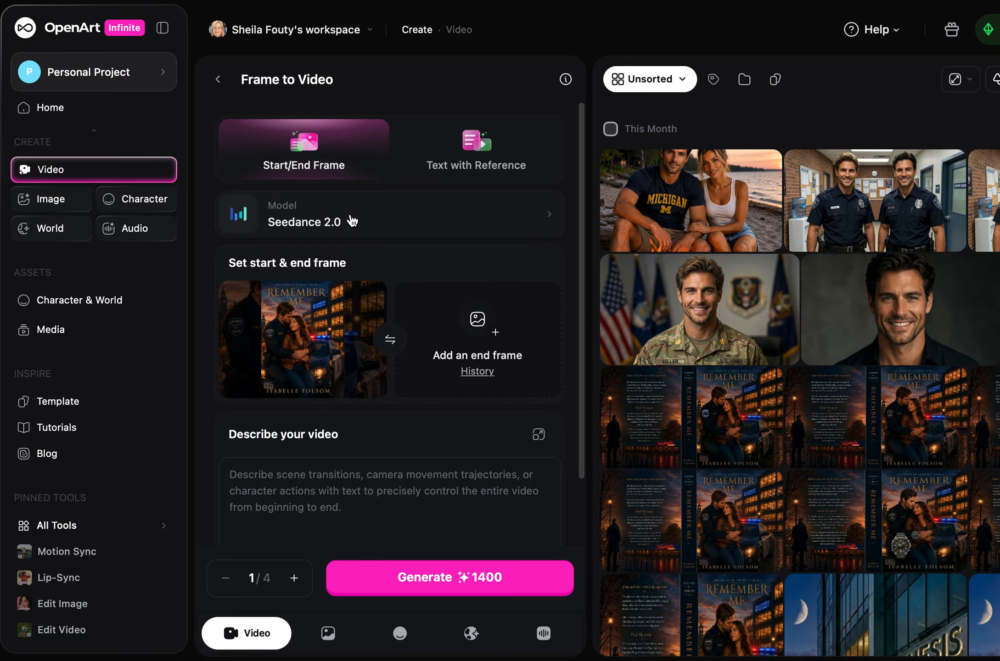
Begin the video description with "Have the girl sitting on the car Kiss the police officer and walk away"
scroll(328, 438, "down", 3)
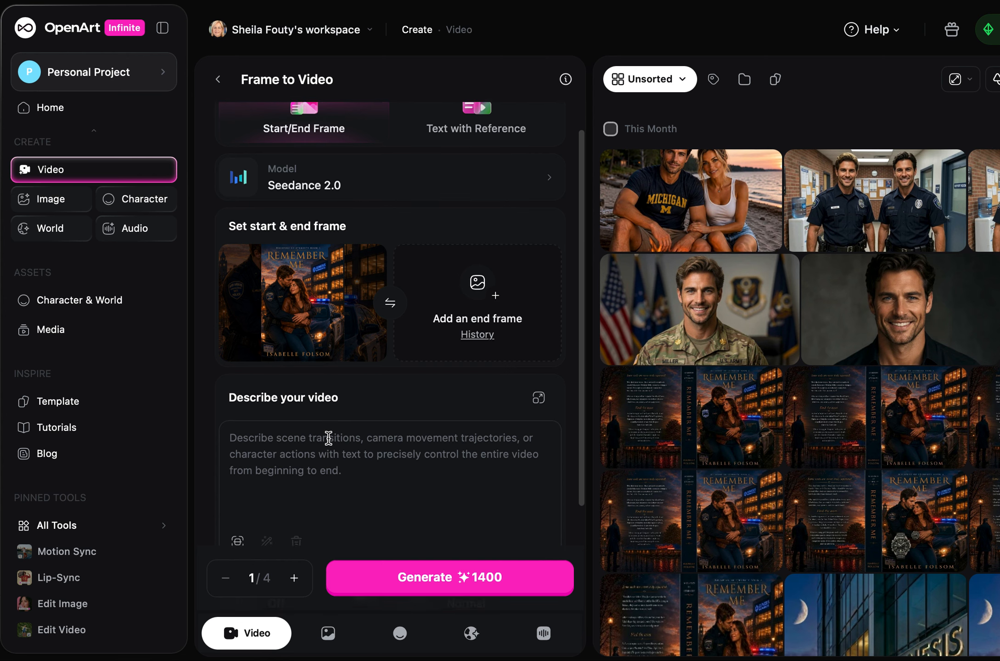
left_click(269, 337)
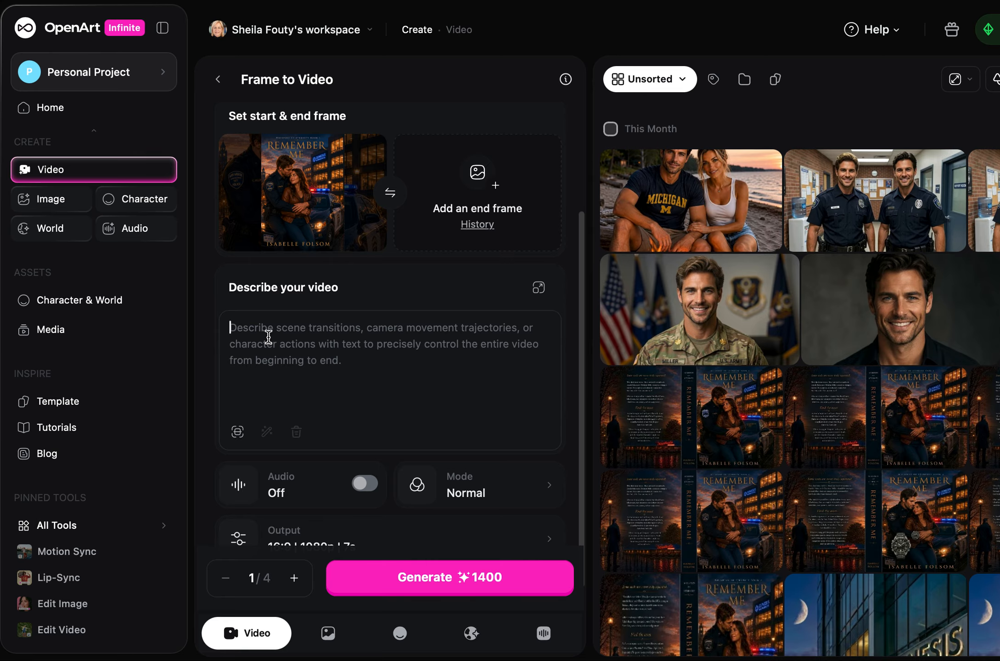
type("Have th")
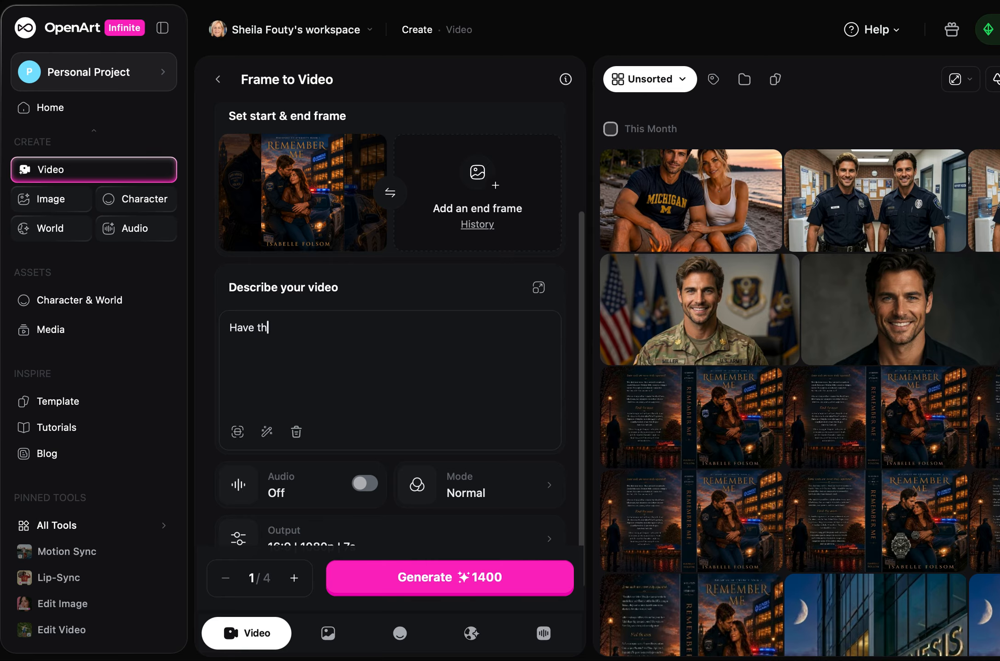
type("e girl sitting on the car ")
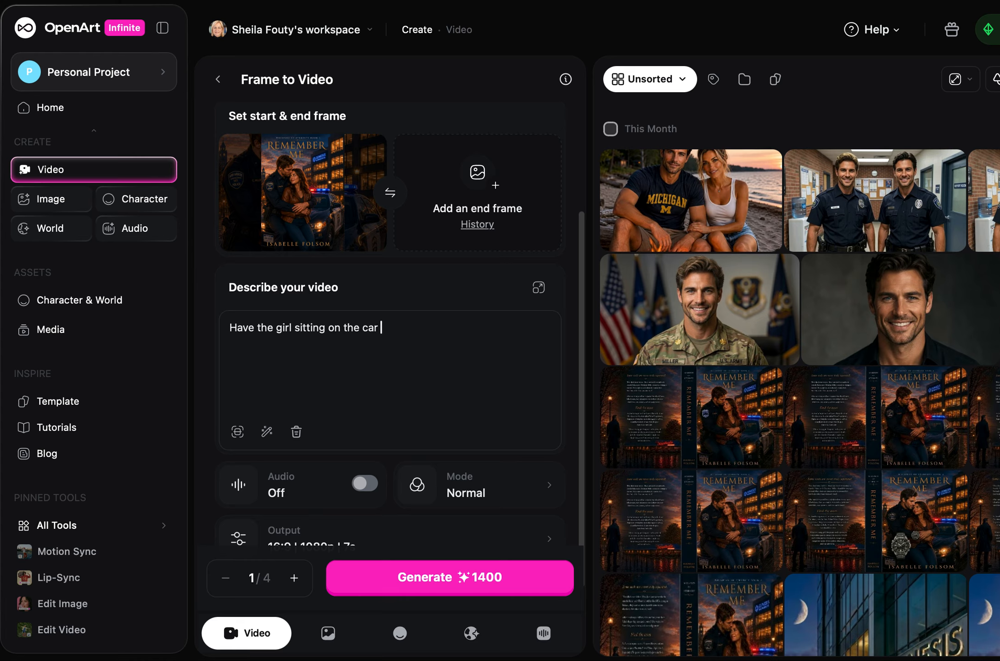
type("Kiss the police officer")
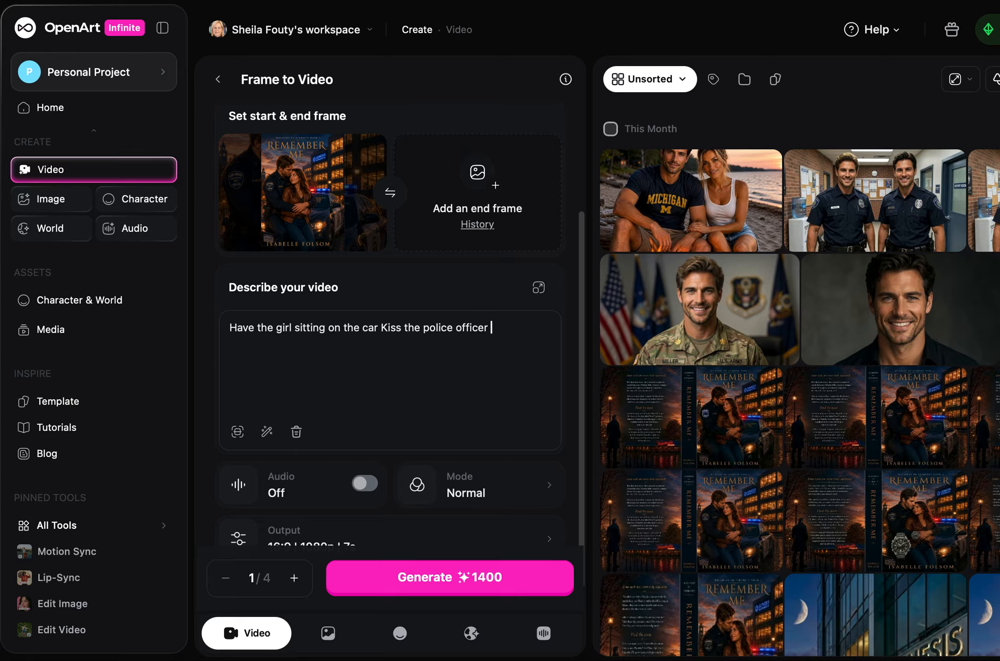
type(" and walk away. Have m")
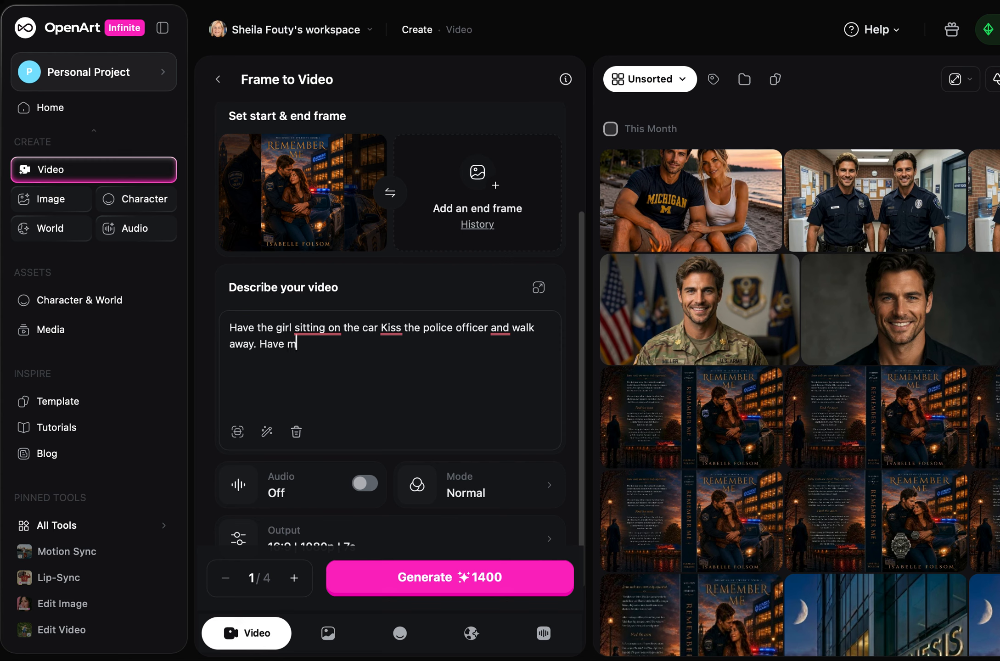
Continue the video description with ". Have him smile, showing his dimples, and watch her walk away."
key("BackSpace")
type("him smile, showing his dimples")
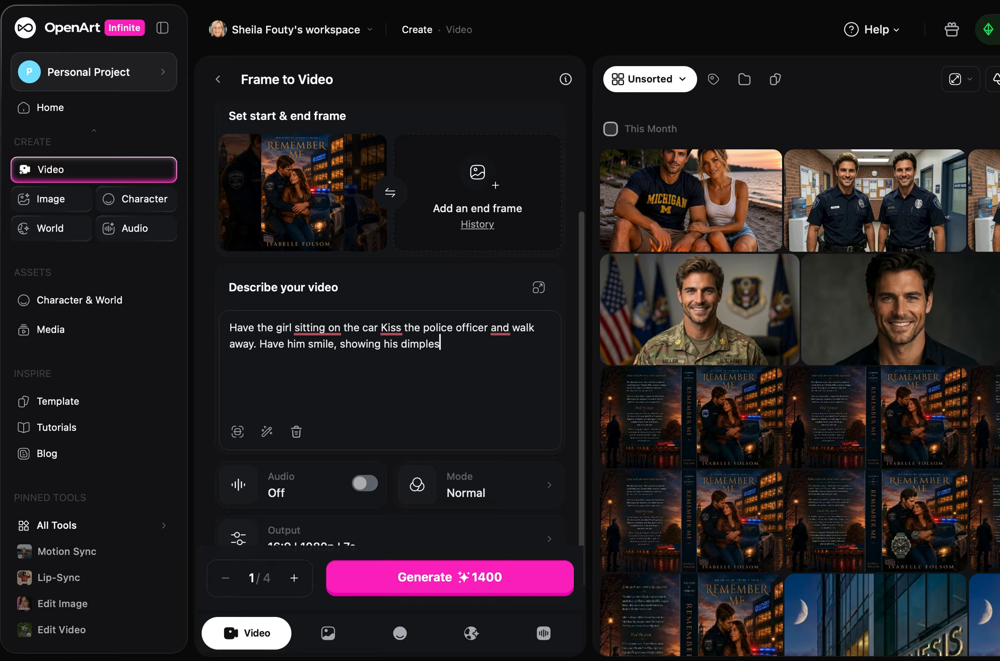
type(", and watch her wal")
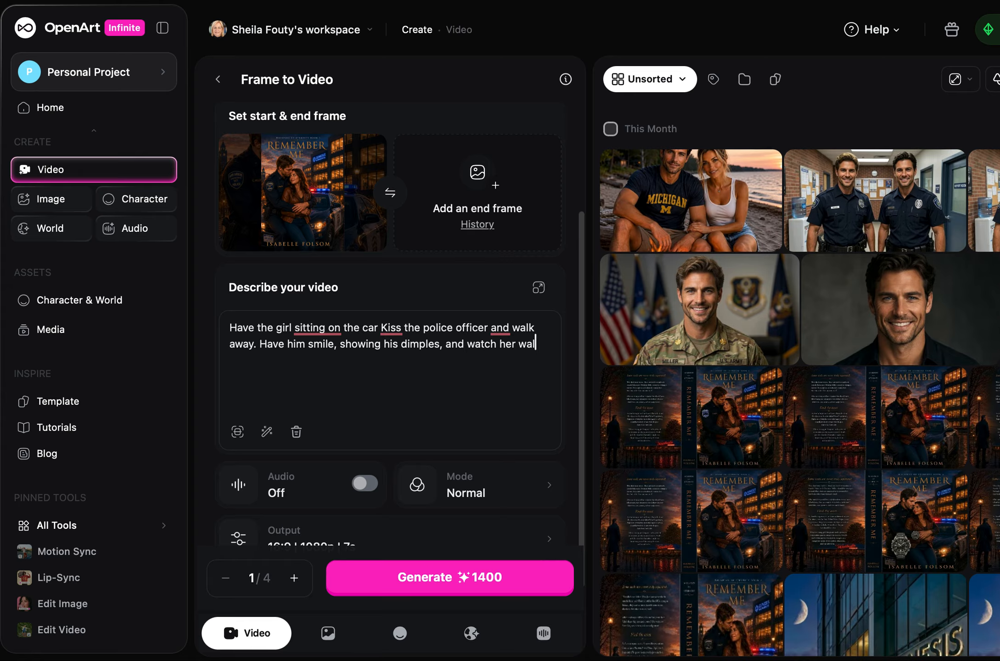
type("k away. Have the words \"Rem")
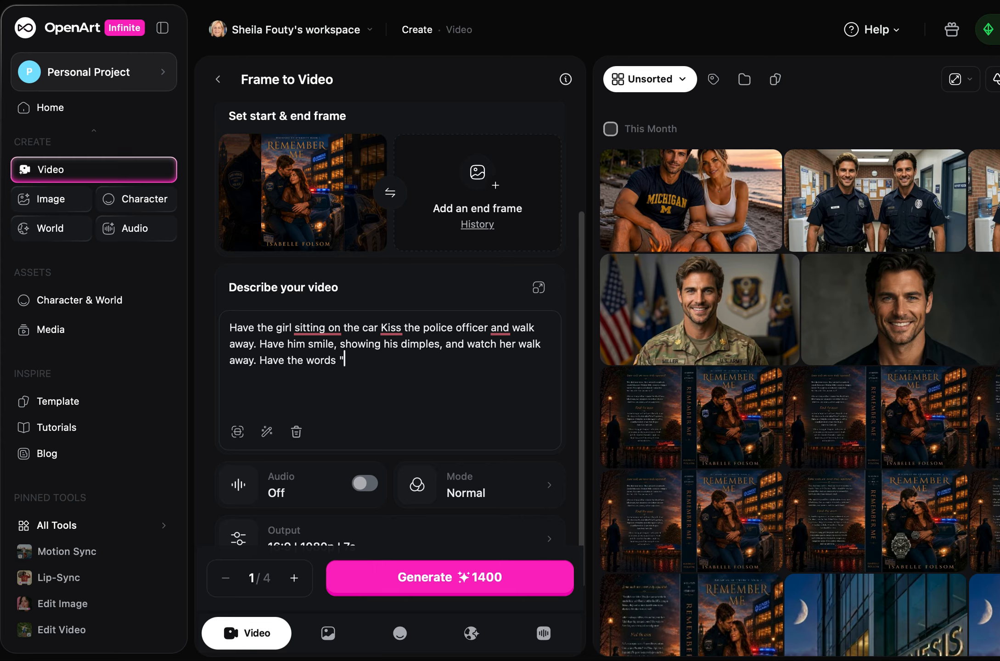
type("ember Me\" move fo")
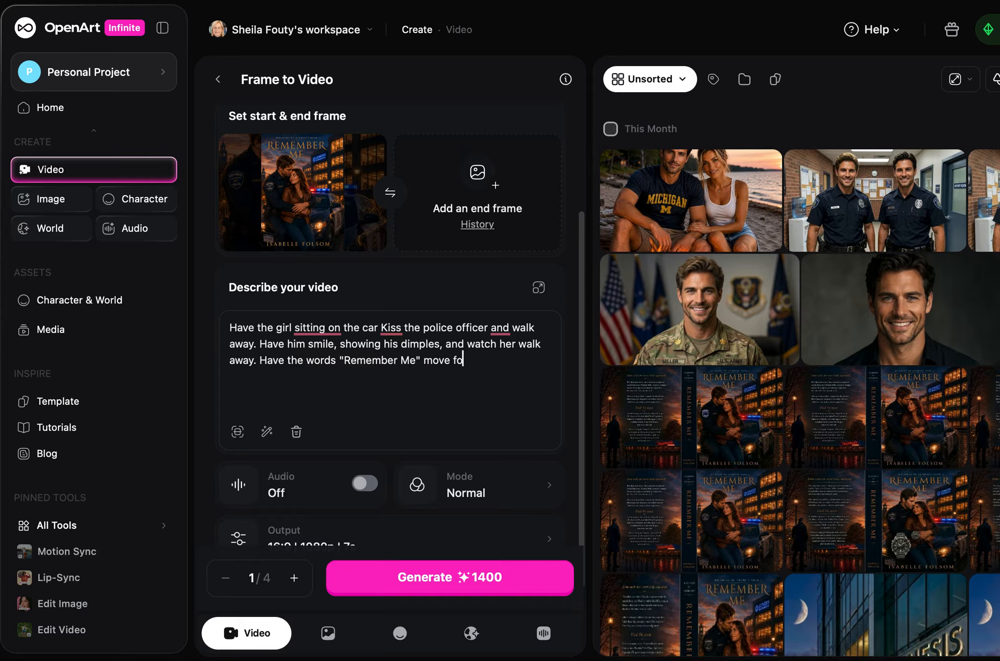
type("rward and take up the sc")
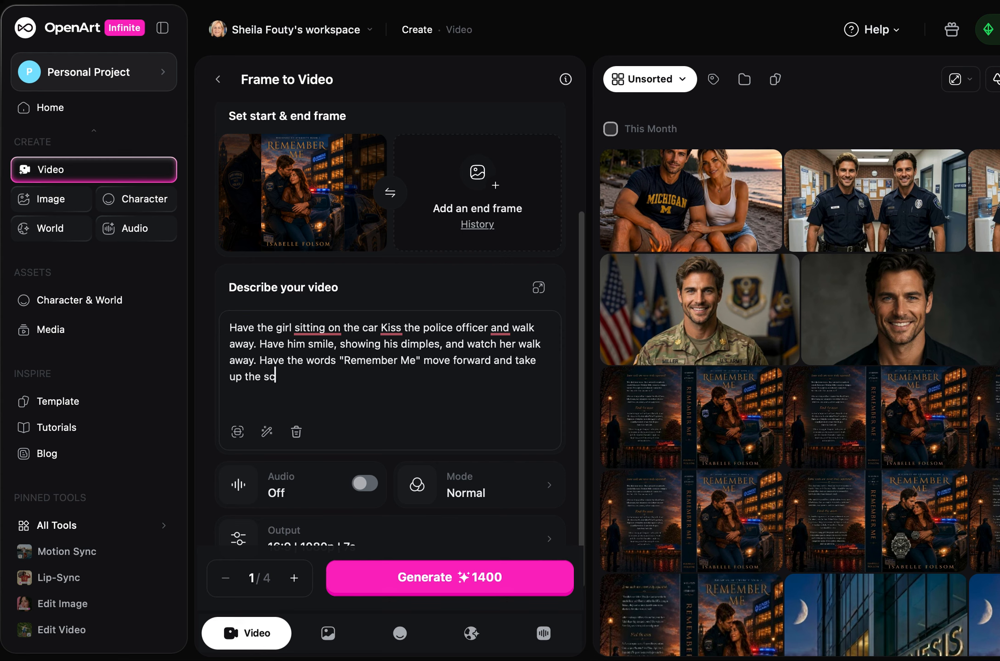
type("reen.")
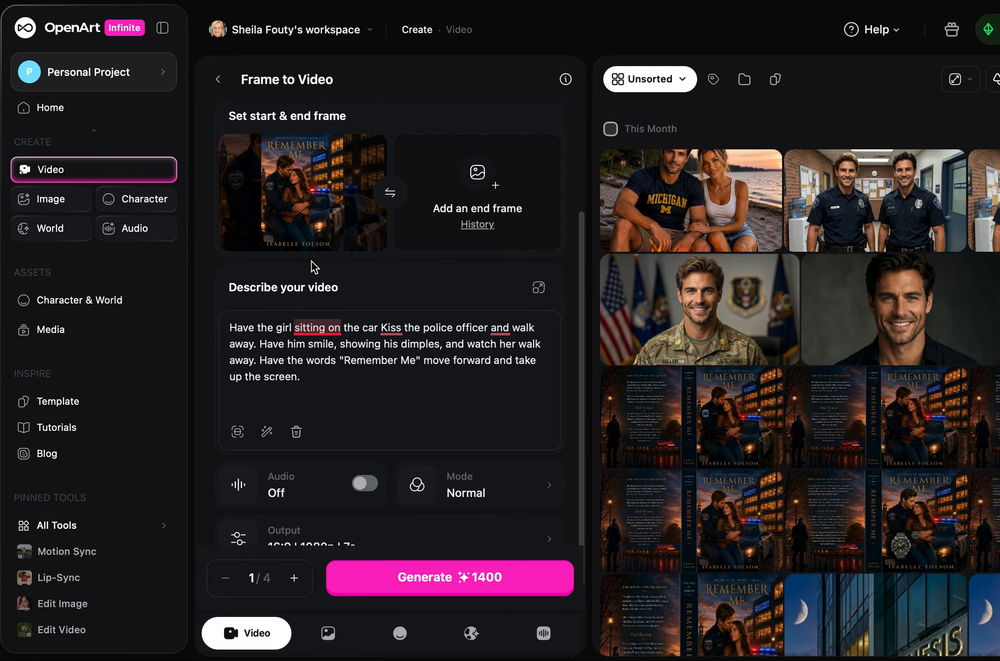
Check which generation modes are offered for the video
mouse_move(293, 178)
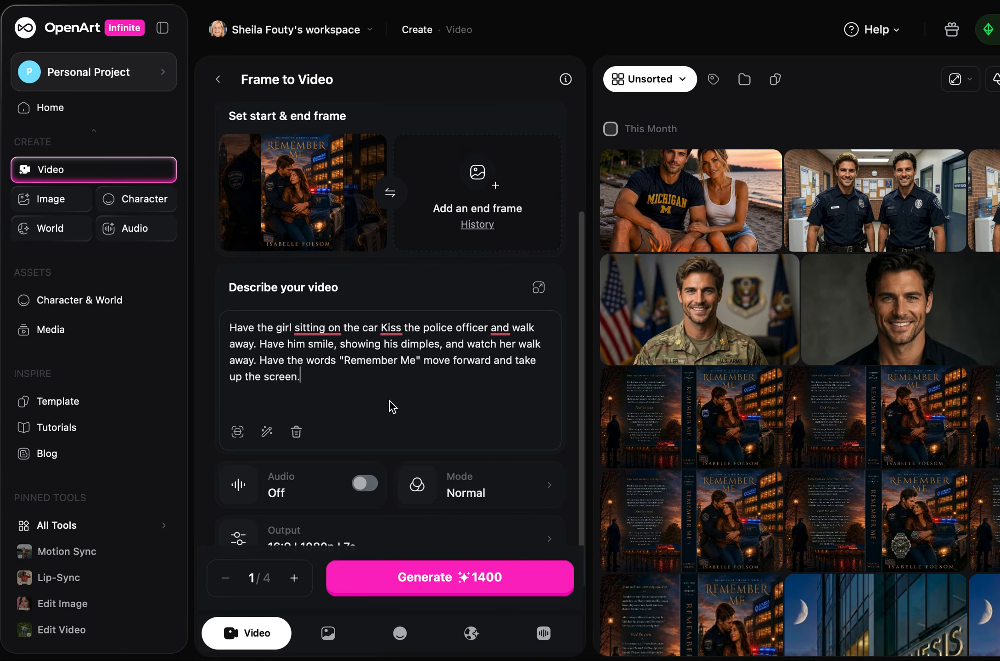
scroll(428, 386, "down", 1)
left_click(428, 385)
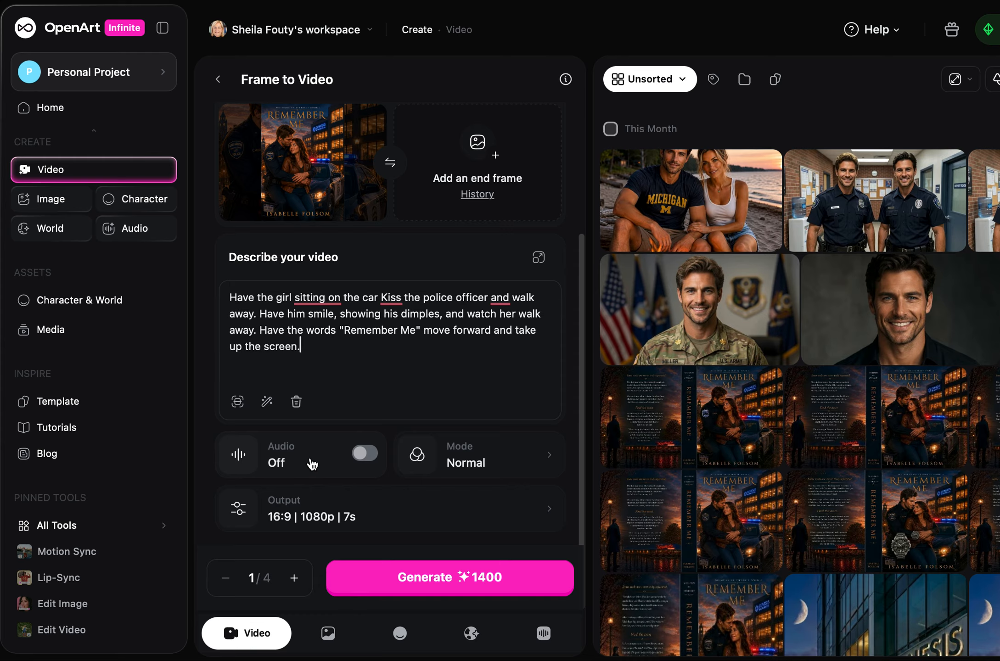
left_click(469, 467)
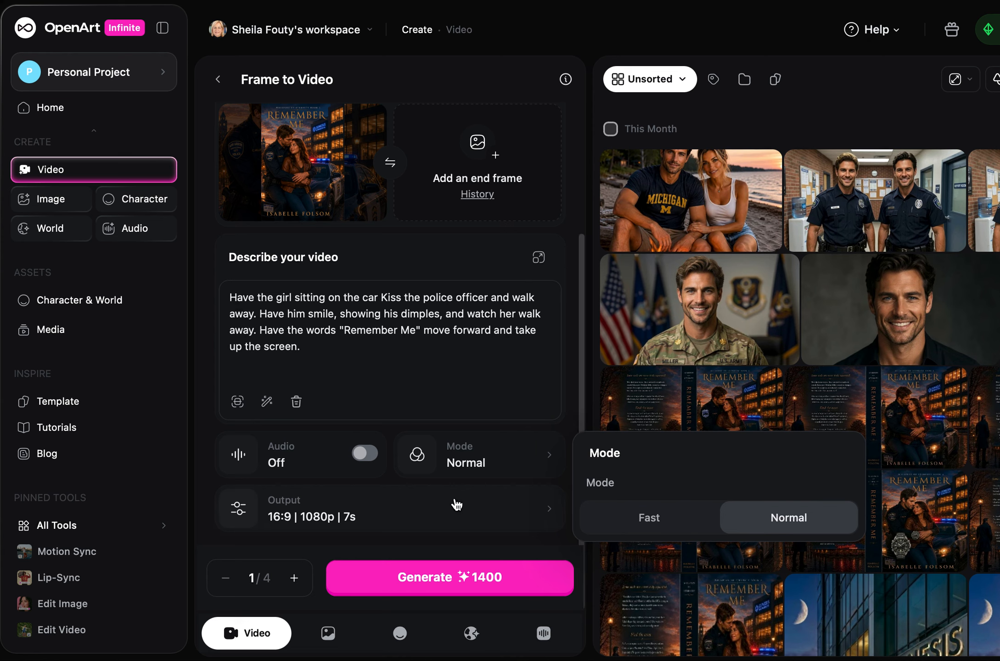
Set the video's output resolution to 480p
left_click(394, 516)
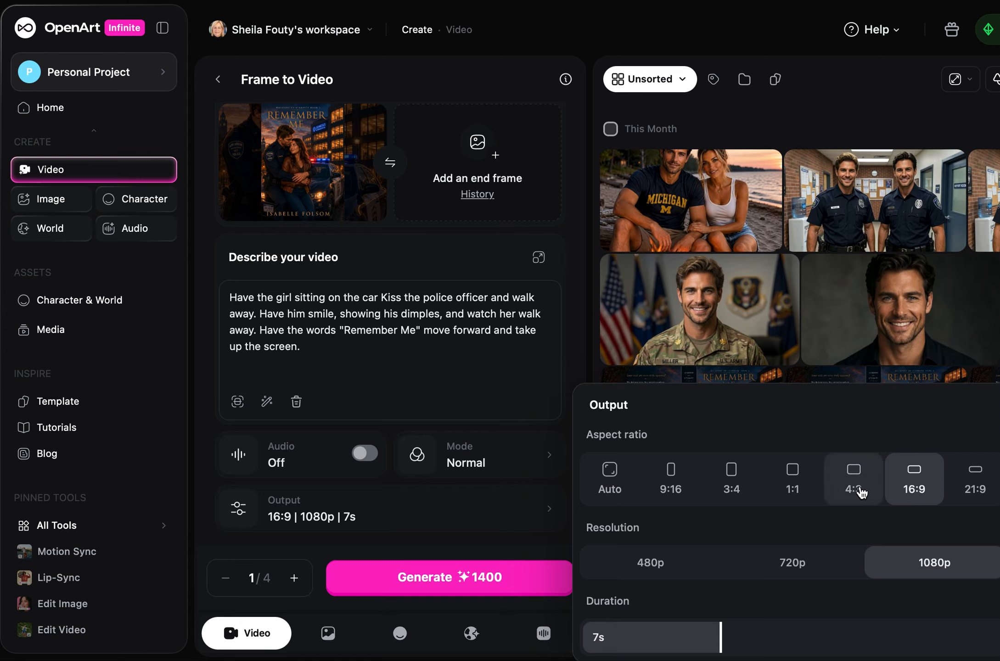
left_click(312, 523)
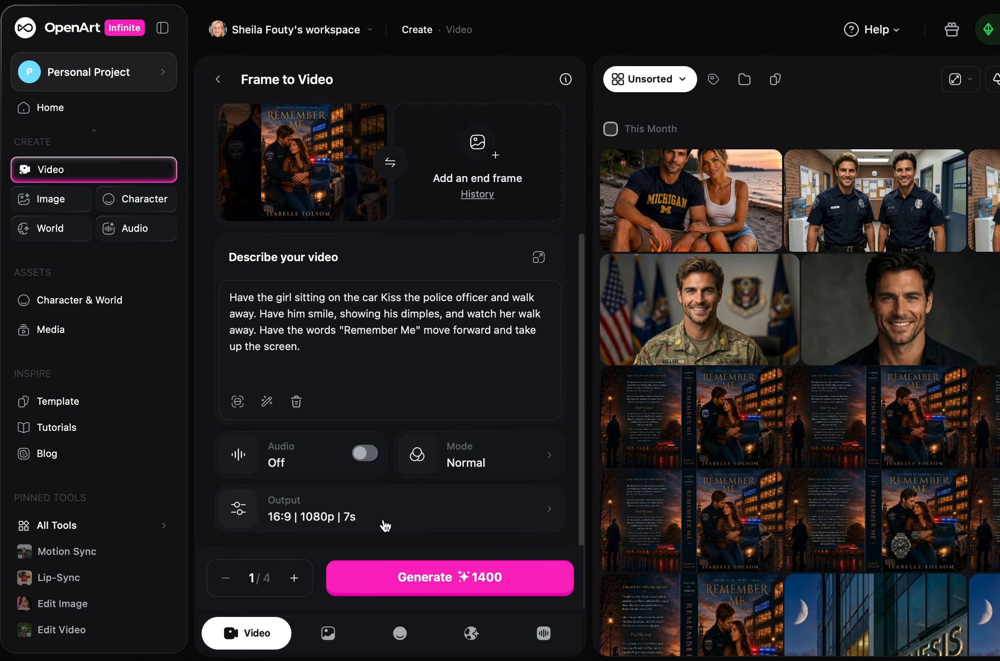
left_click(324, 523)
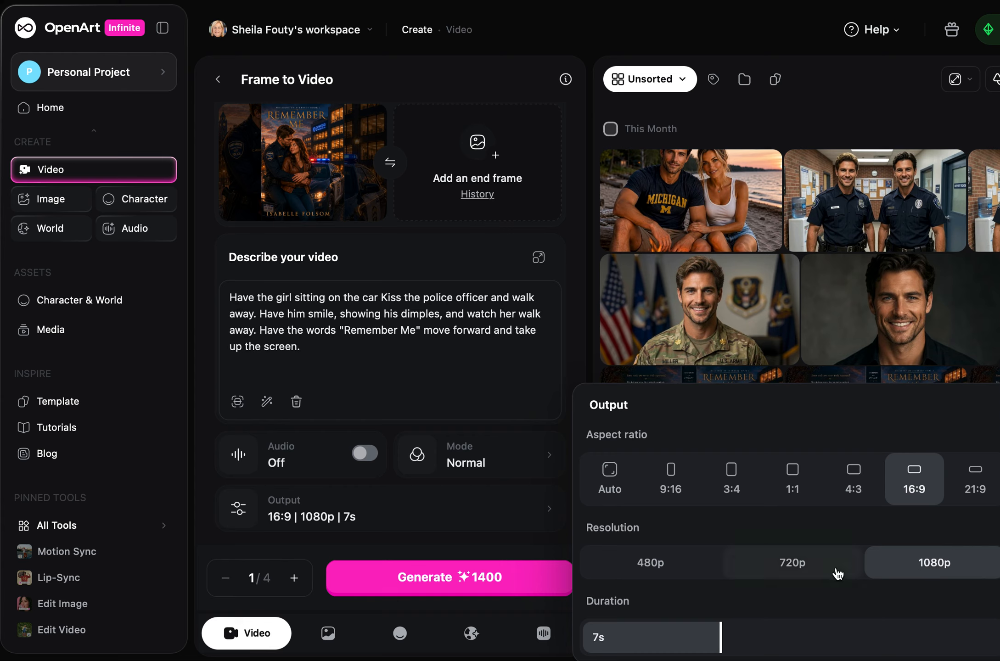
left_click(651, 565)
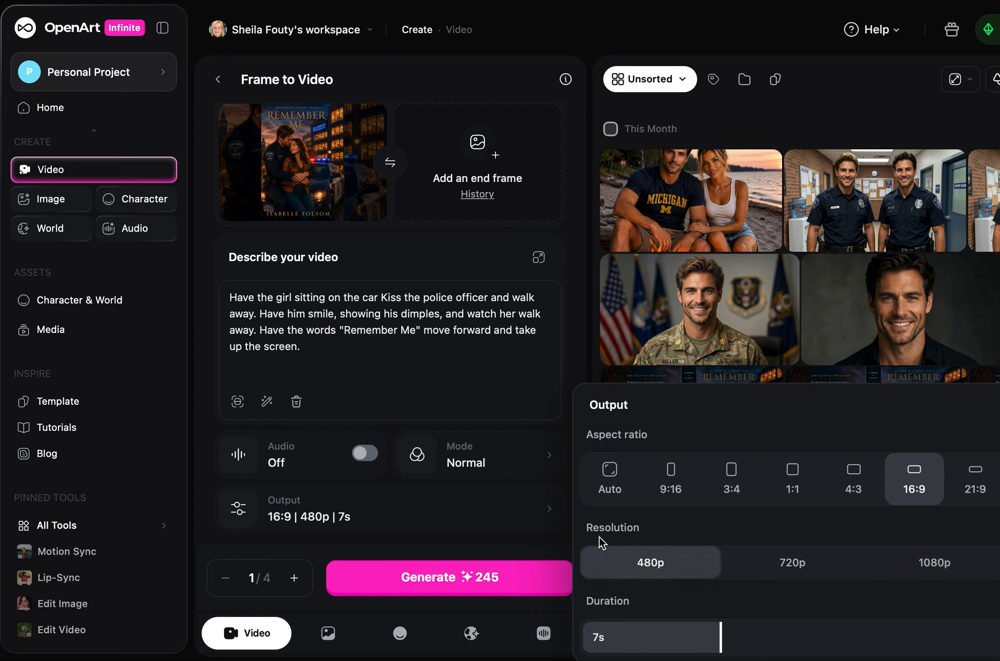